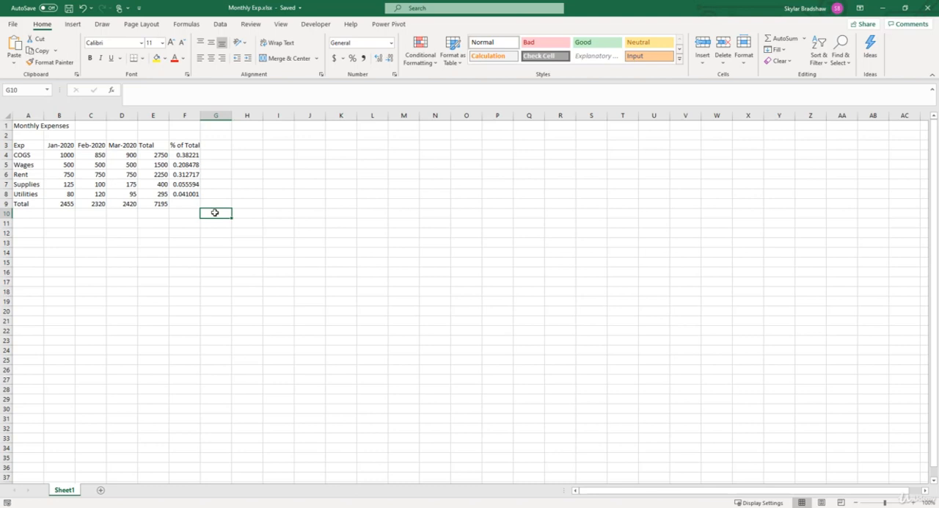
Step: Clear the existing totals from the Total column E4:E9 and from the Total row B9:D9
click(183, 203)
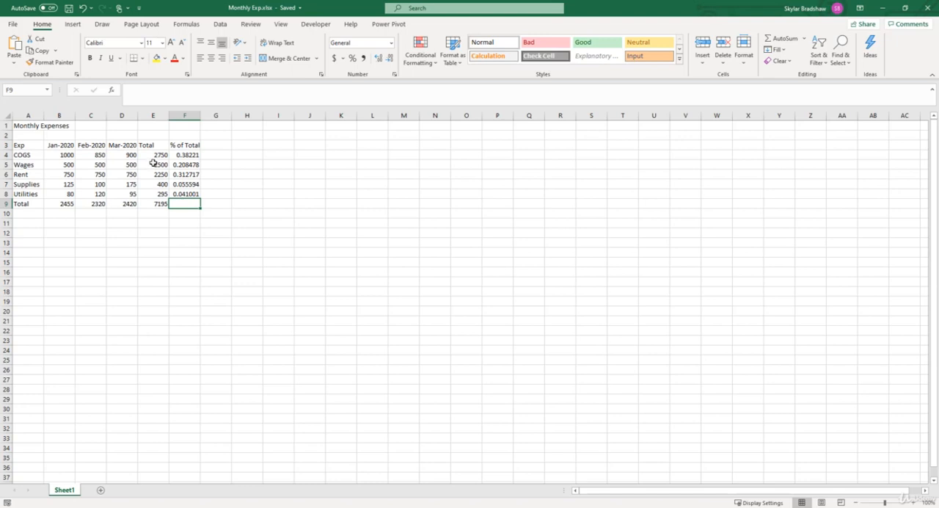
drag(149, 156, 150, 202)
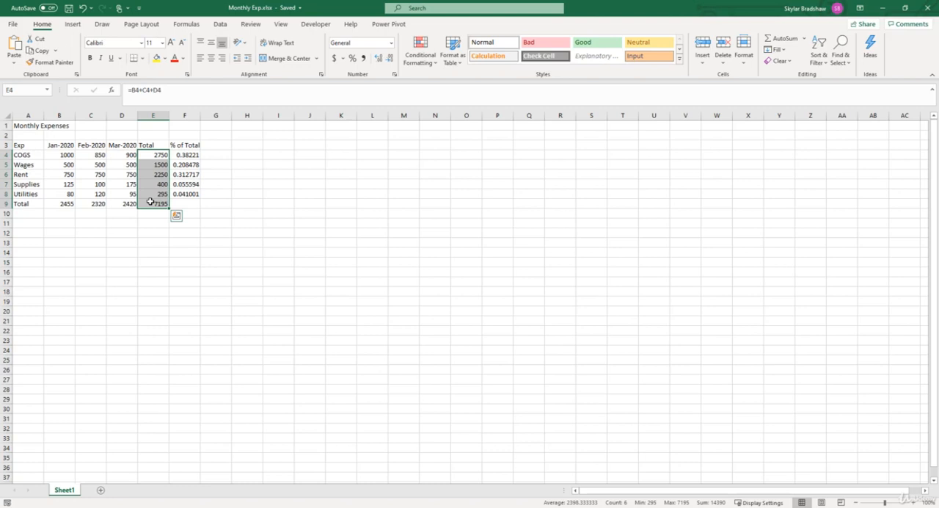
key(Delete)
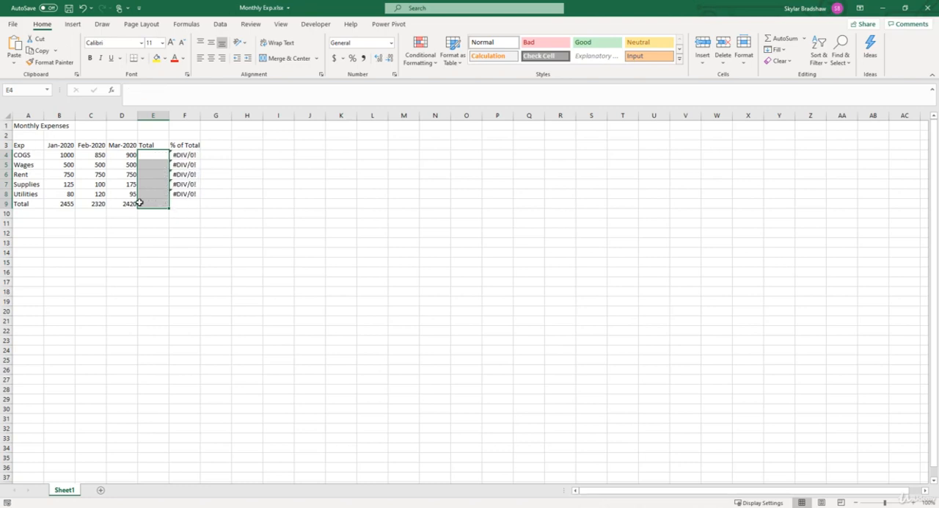
click(127, 204)
drag(127, 204, 64, 204)
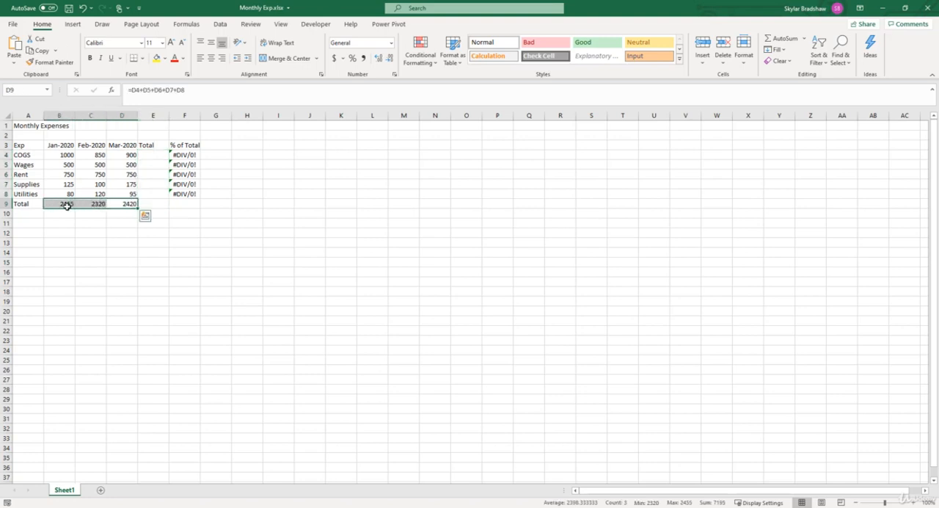
key(Delete)
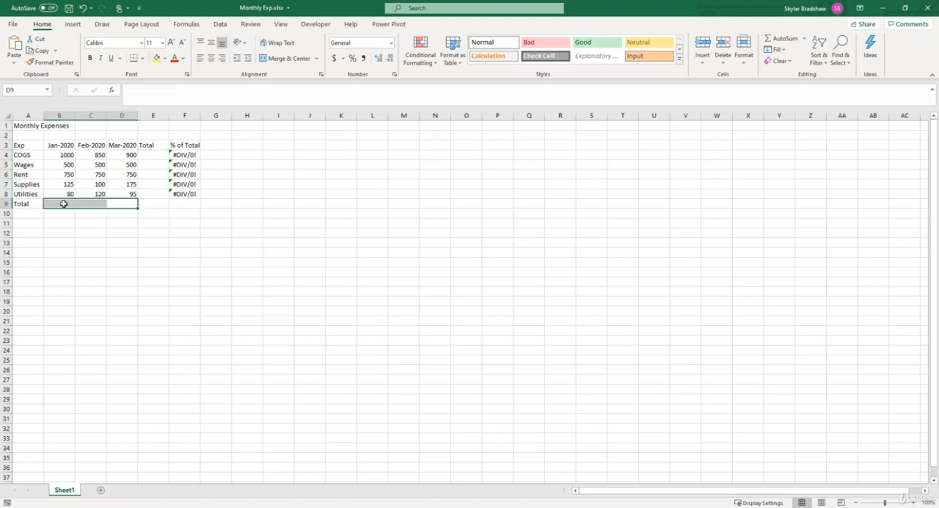
click(188, 156)
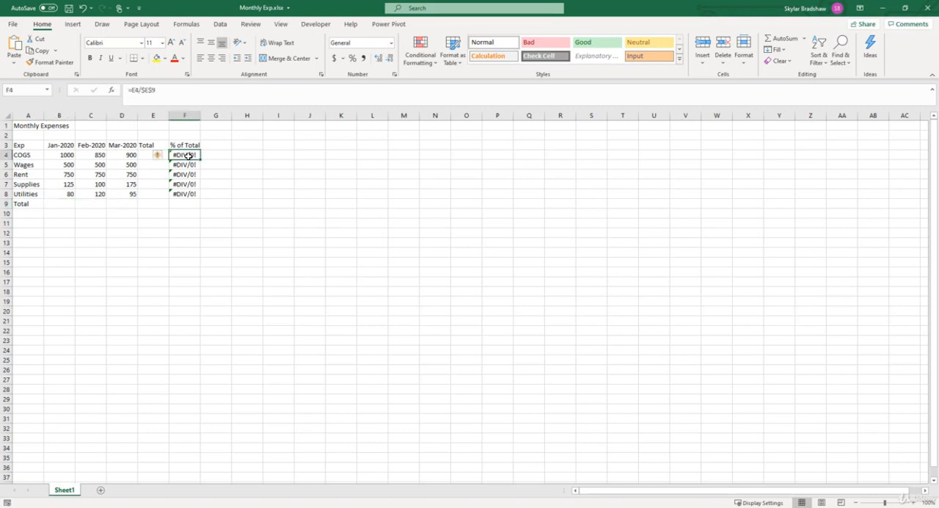
click(152, 155)
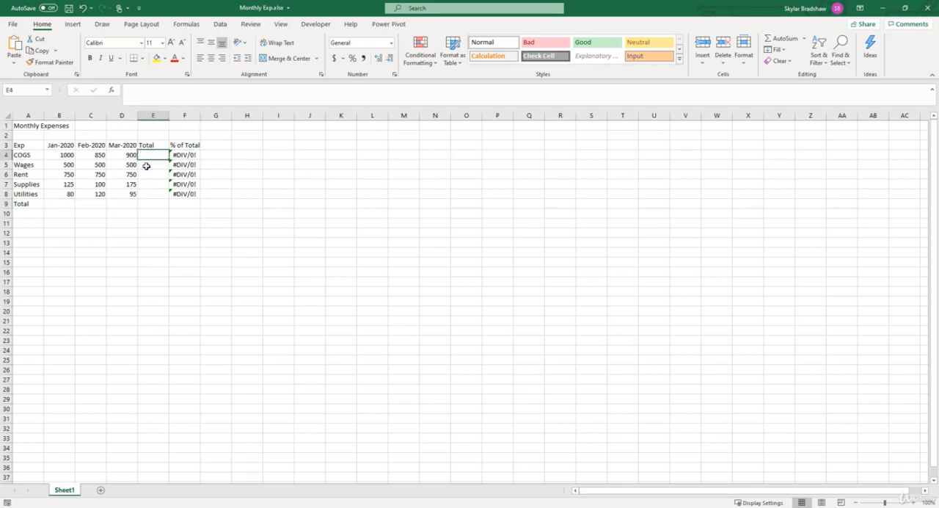
click(149, 164)
click(146, 173)
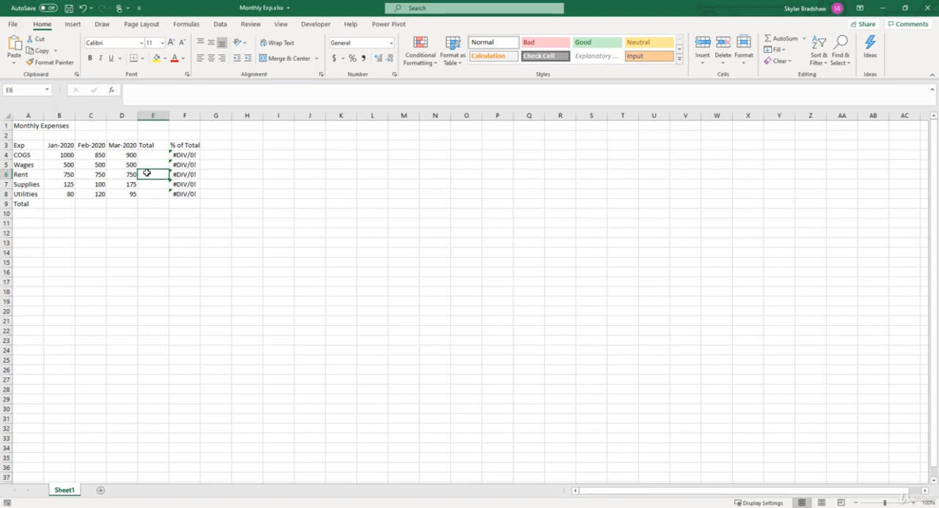
Step: Insert the SUM function from the Math & Trig category into the January total cell B9
click(61, 203)
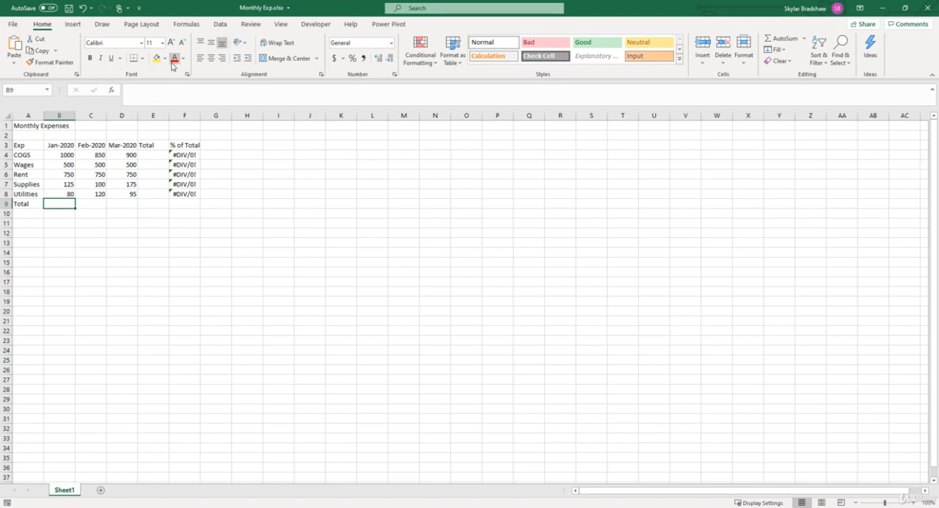
click(184, 25)
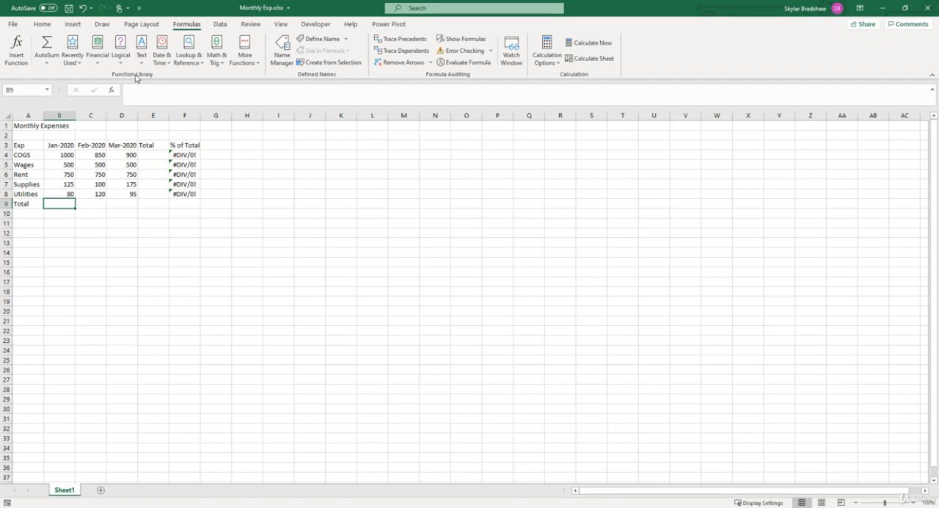
click(219, 59)
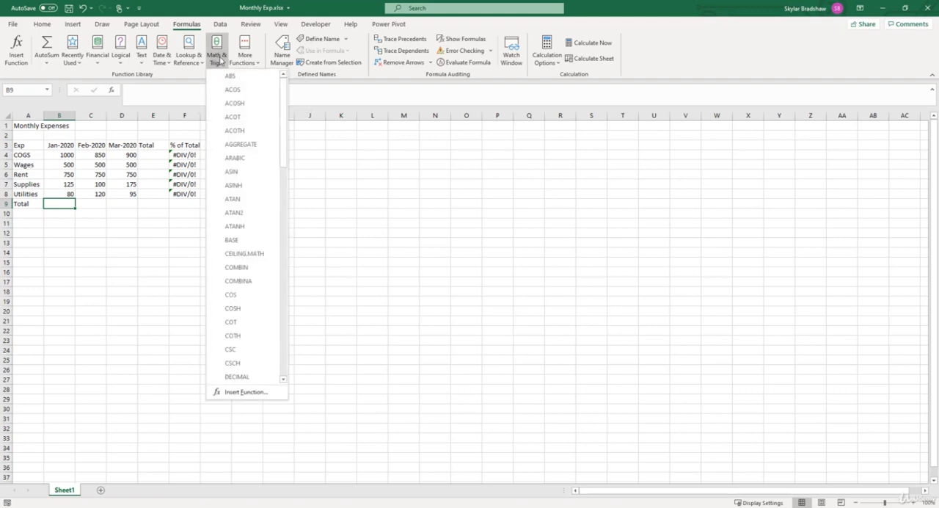
drag(284, 94, 273, 290)
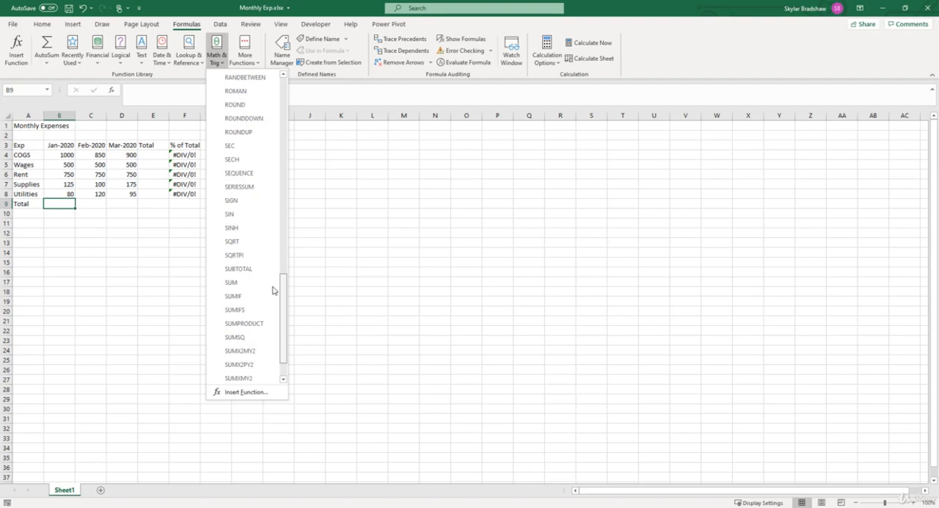
click(232, 283)
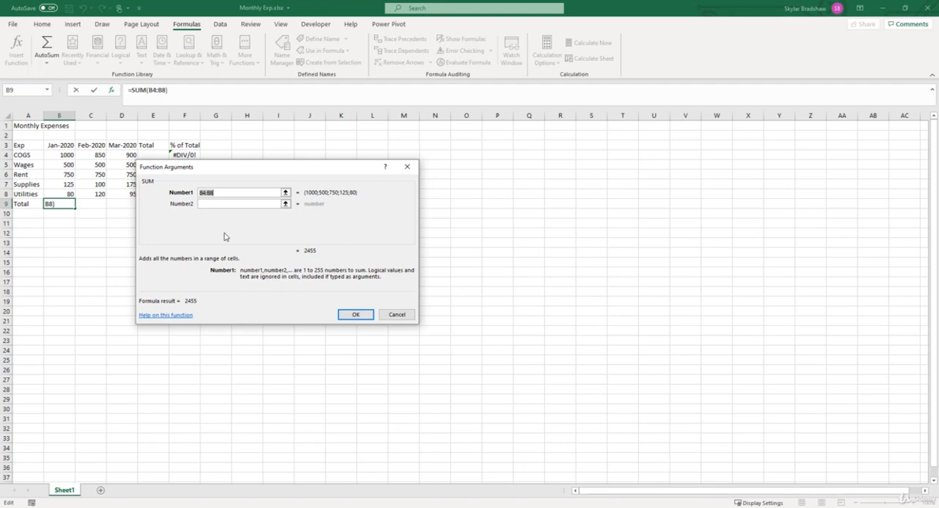
Step: Replace the suggested SUM range with cells B4, B5 and B6 as three separate arguments
key(BackSpace)
click(207, 193)
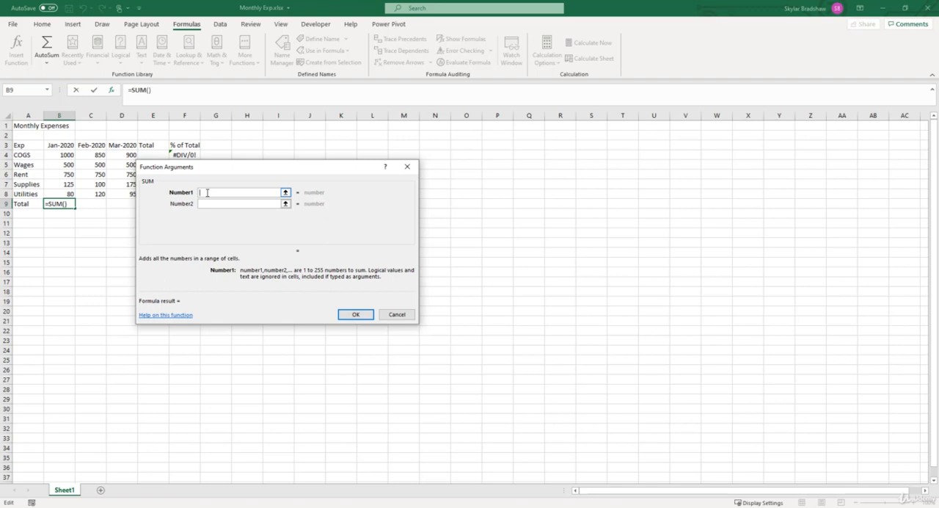
click(55, 155)
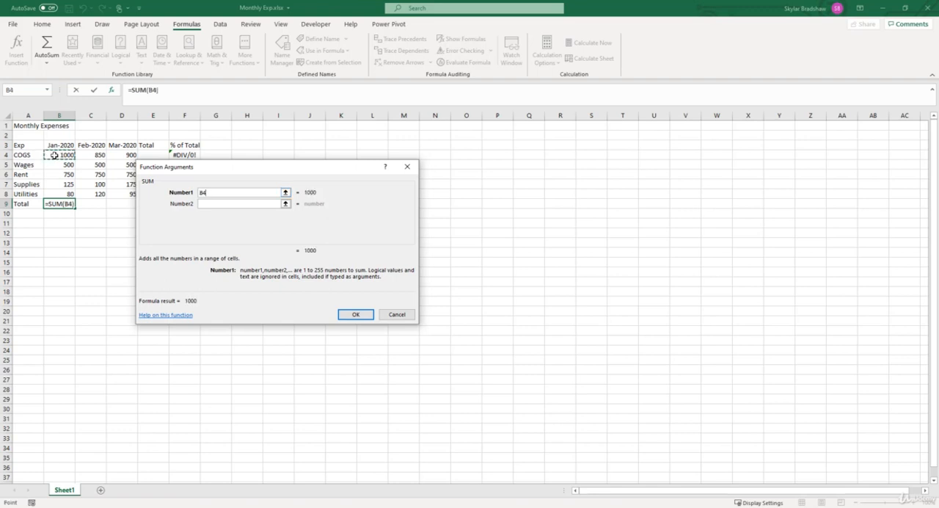
key(Tab)
click(68, 165)
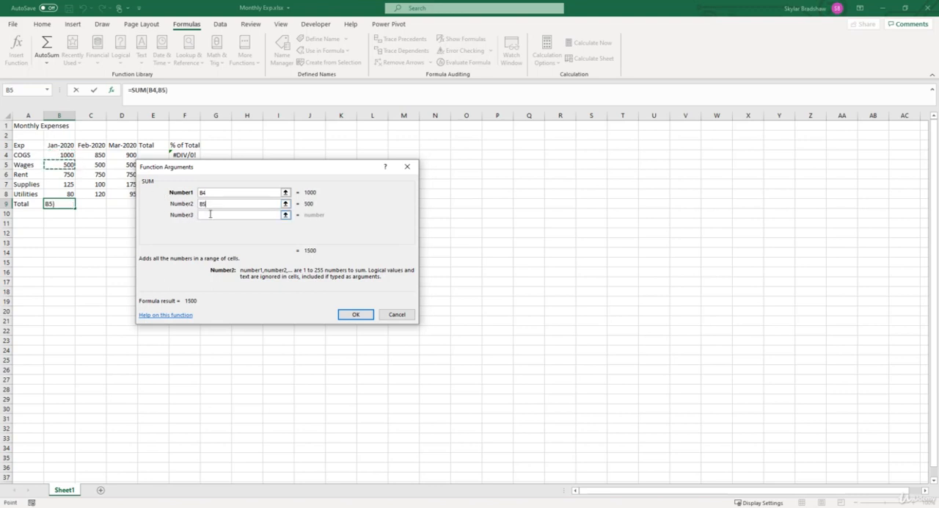
key(Tab)
click(60, 175)
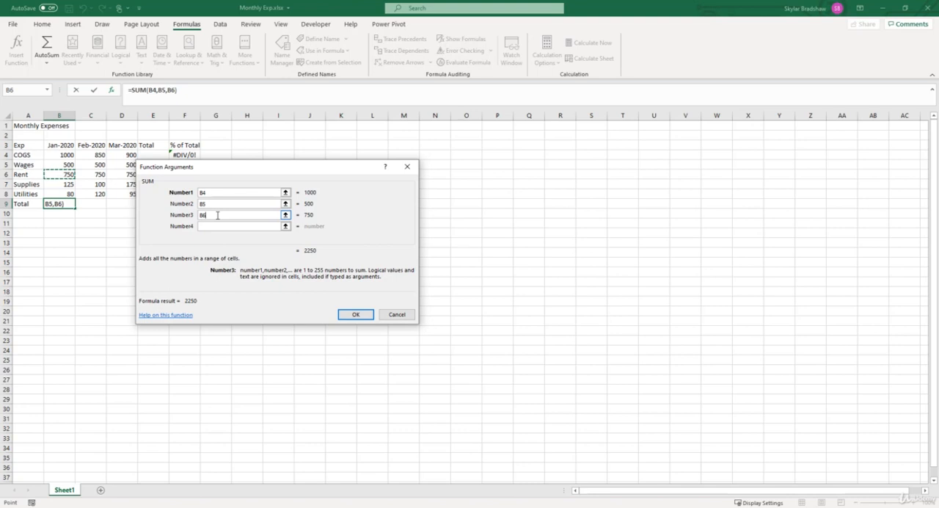
Step: Clear all the individual cell references from the SUM arguments
key(BackSpace)
key(BackSpace)
double_click(208, 206)
key(BackSpace)
click(207, 193)
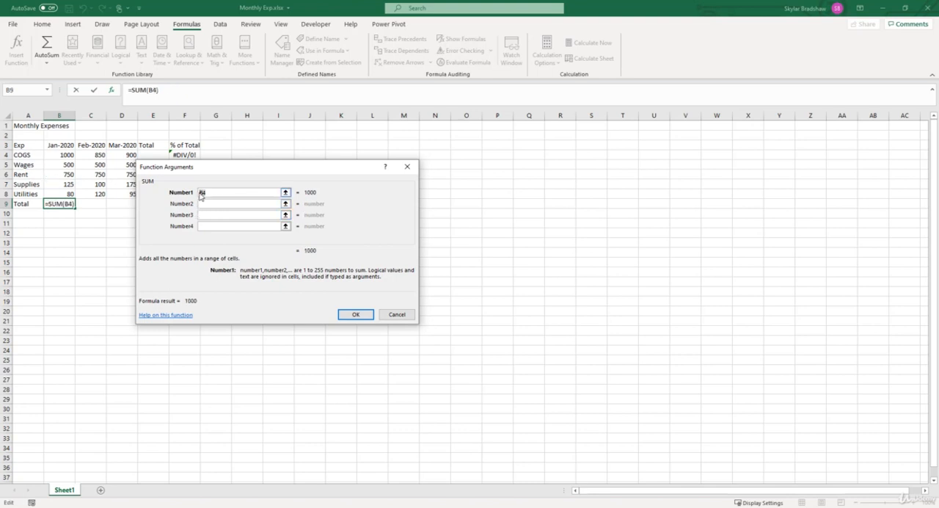
key(BackSpace)
key(BackSpace)
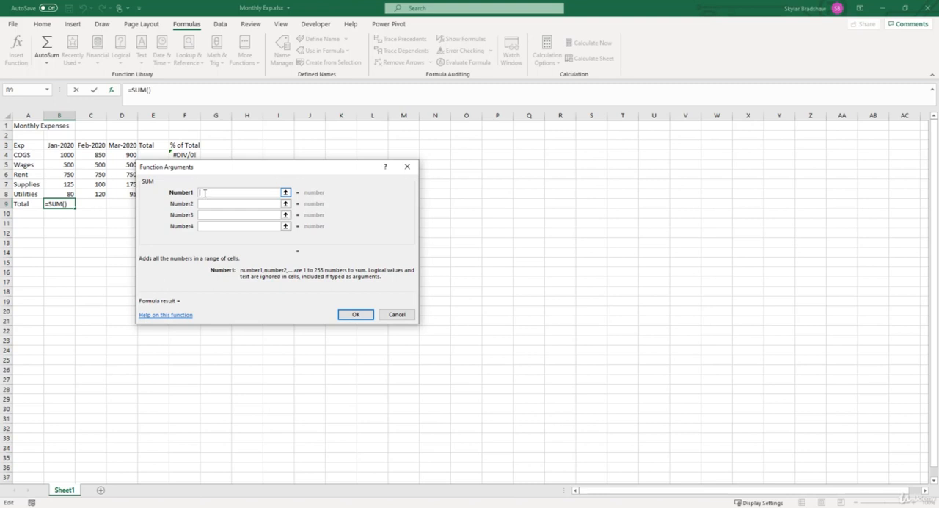
Step: Set the first SUM argument to the range B4:B8 and complete the formula in B9
click(54, 156)
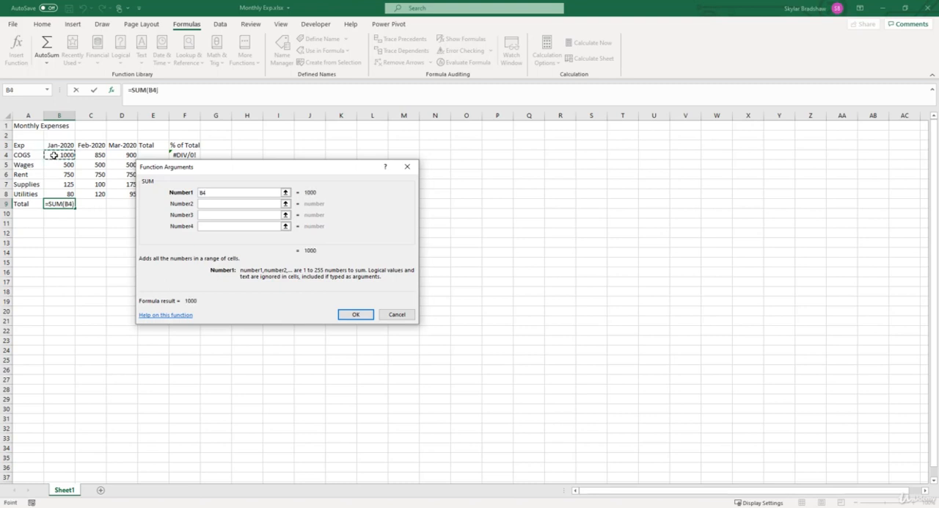
drag(53, 155, 53, 194)
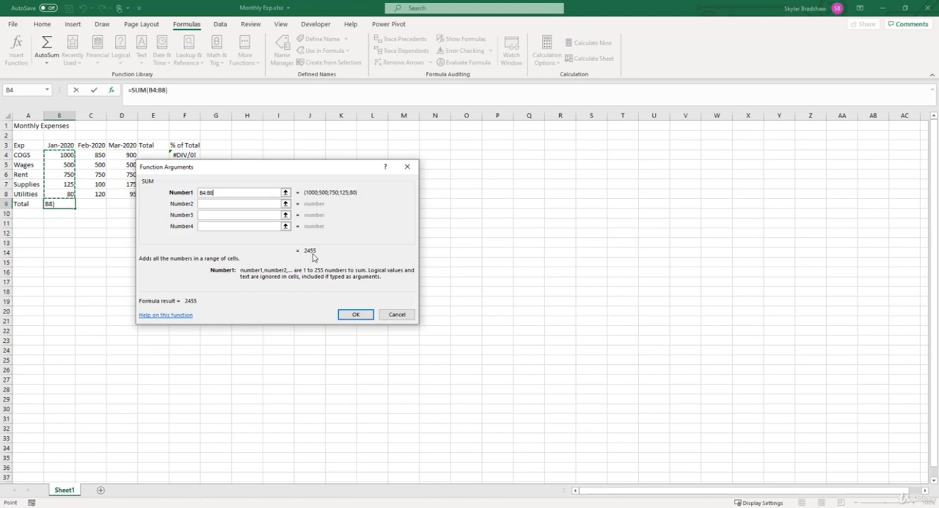
click(349, 314)
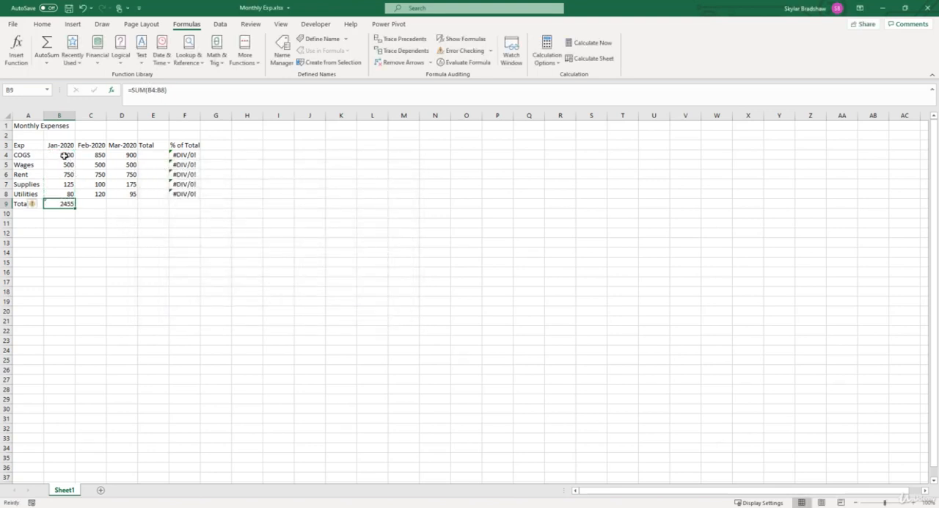
Step: Check the sum of the January expenses in B4:B8 against the B9 formula, and examine the date heading in B3
drag(64, 155, 66, 193)
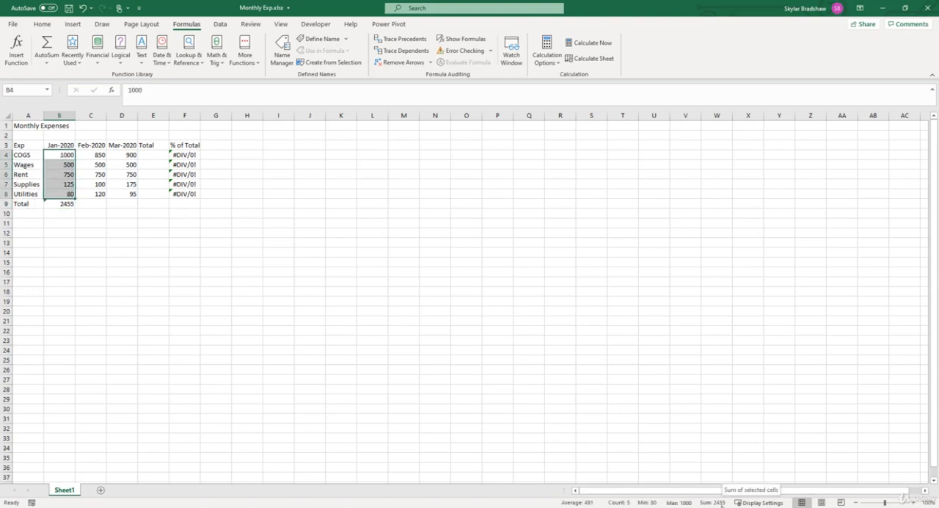
click(92, 203)
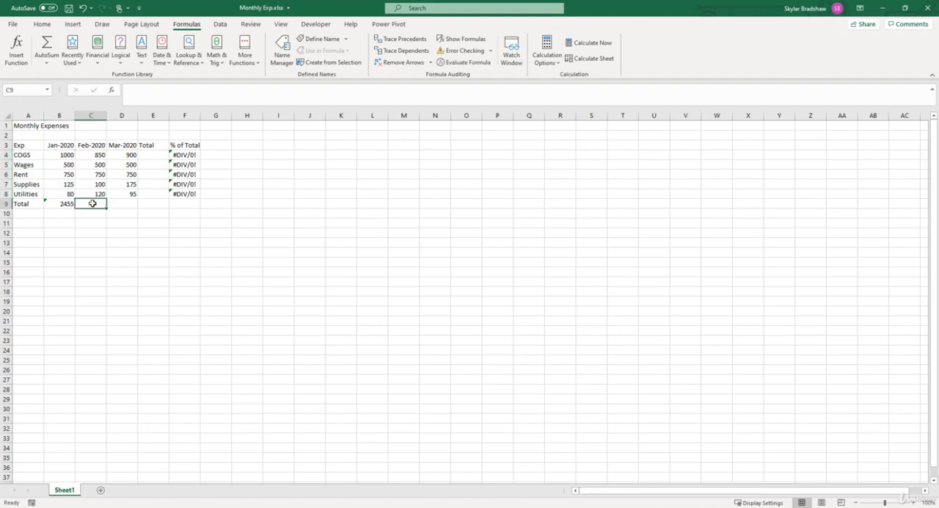
click(51, 204)
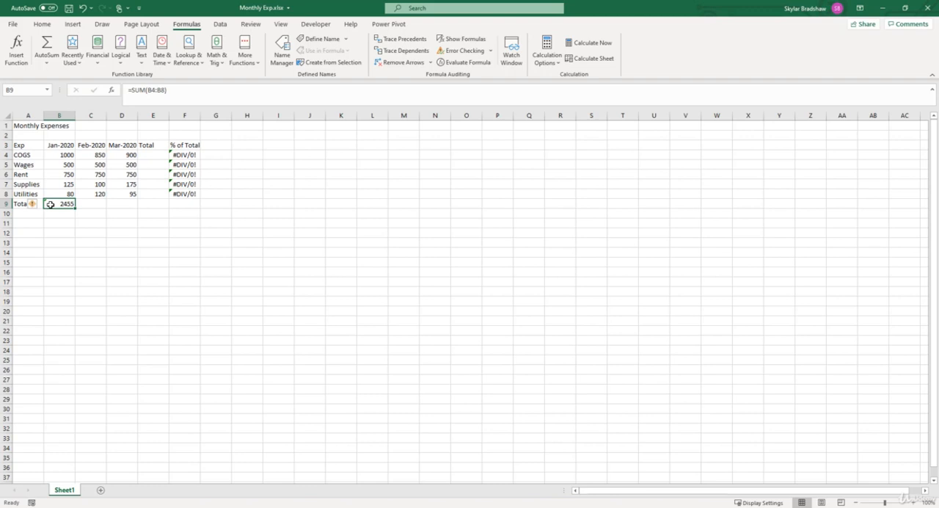
drag(61, 154, 57, 193)
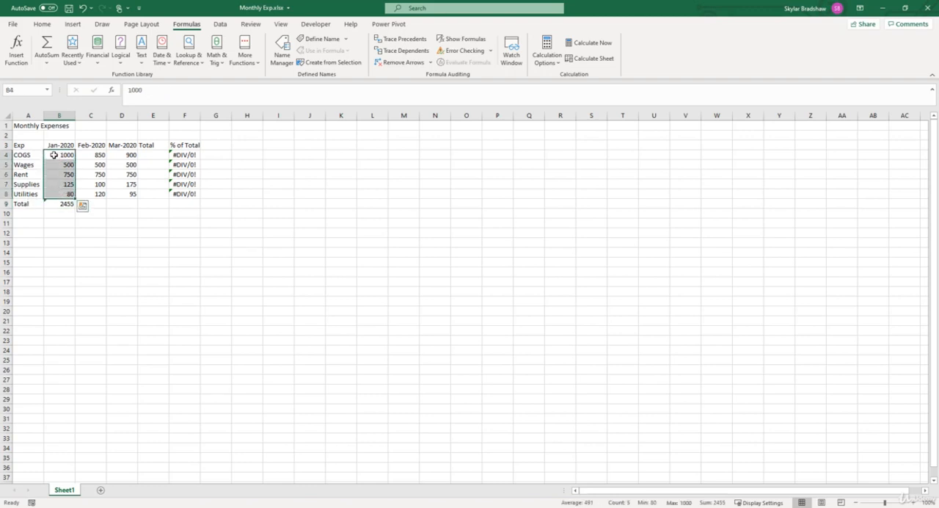
click(55, 146)
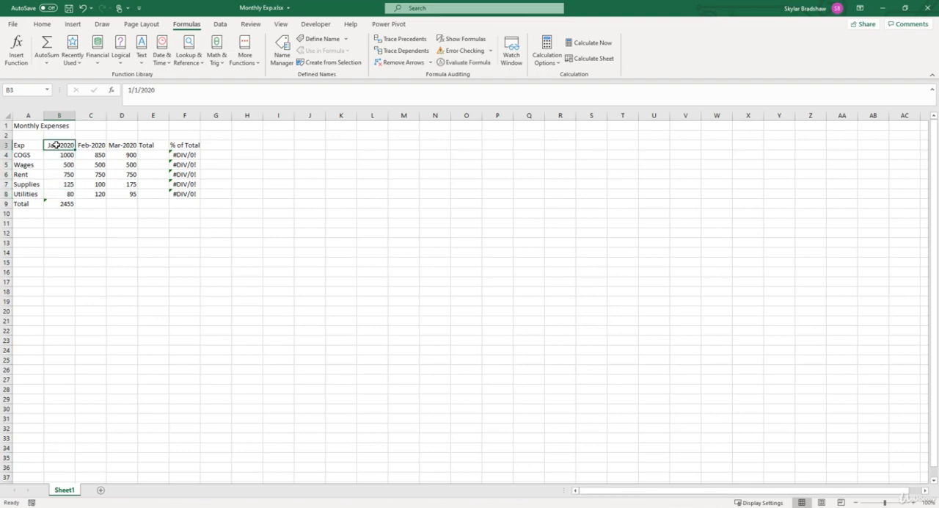
drag(56, 145, 54, 196)
drag(47, 154, 50, 194)
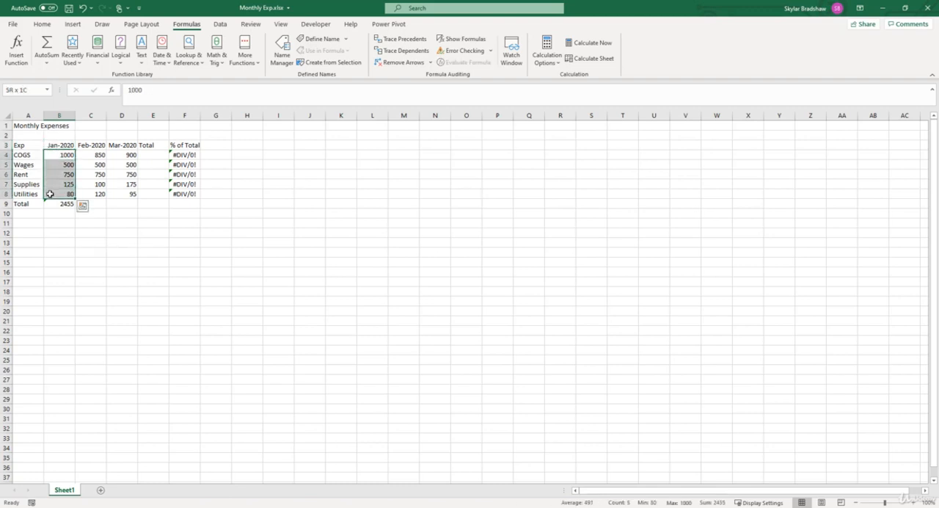
Step: Try updating the flagged formula in B9 to include the adjacent cells, and undo that update
click(53, 203)
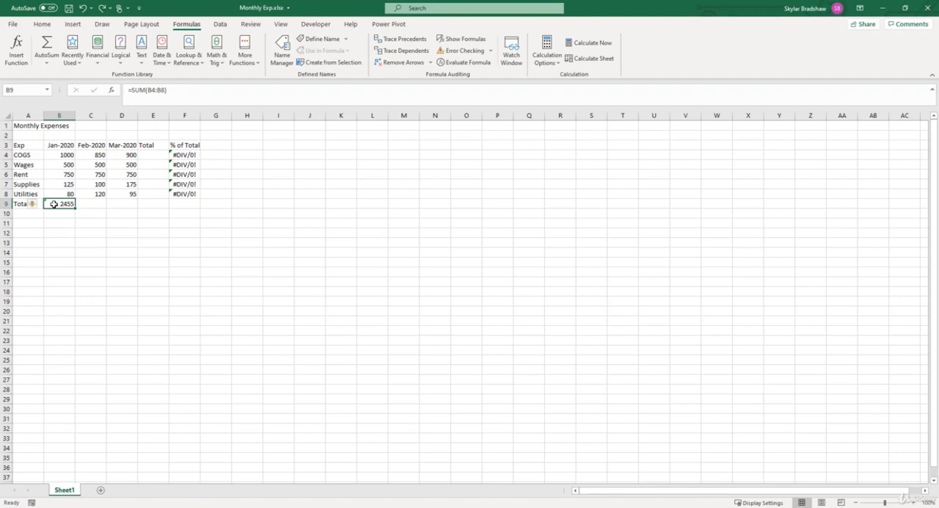
click(33, 205)
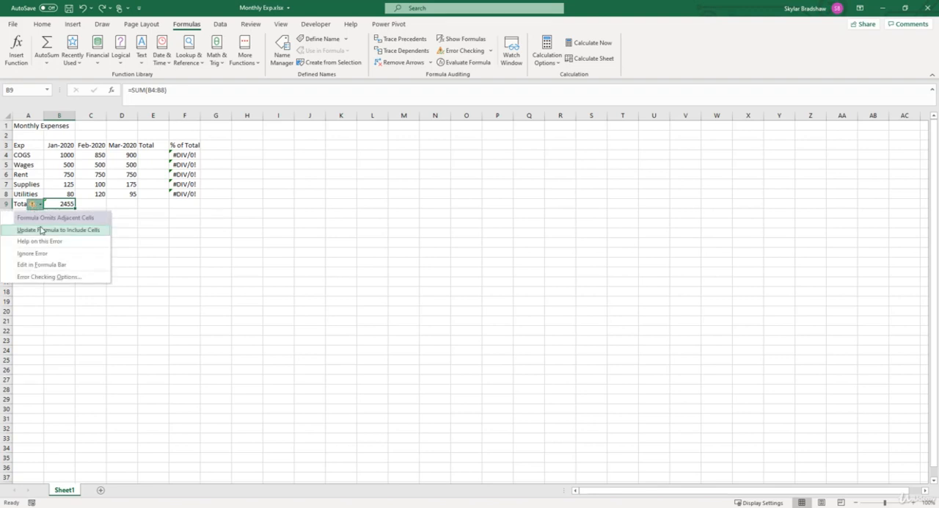
click(42, 230)
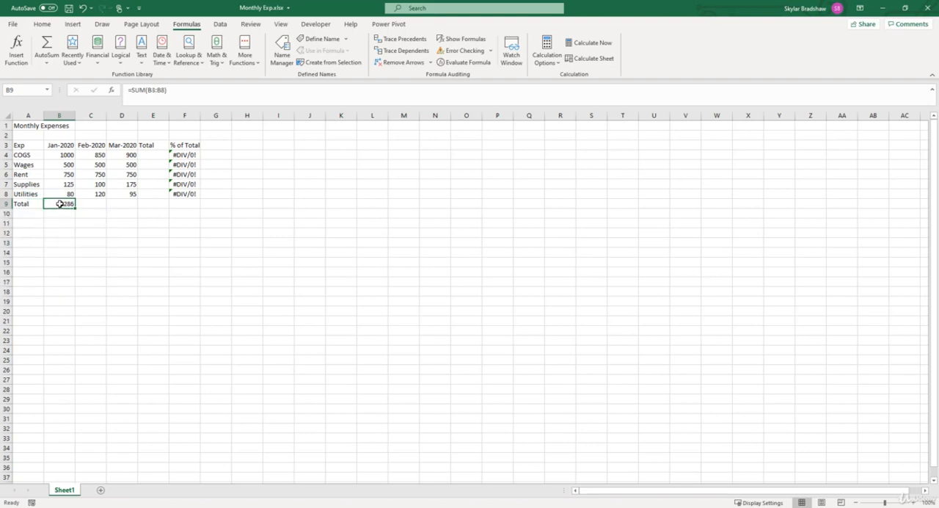
click(57, 145)
click(58, 204)
key(ctrl+z)
Step: Ignore the omitted adjacent cells error on the January total in B9 and reselect that cell
click(35, 206)
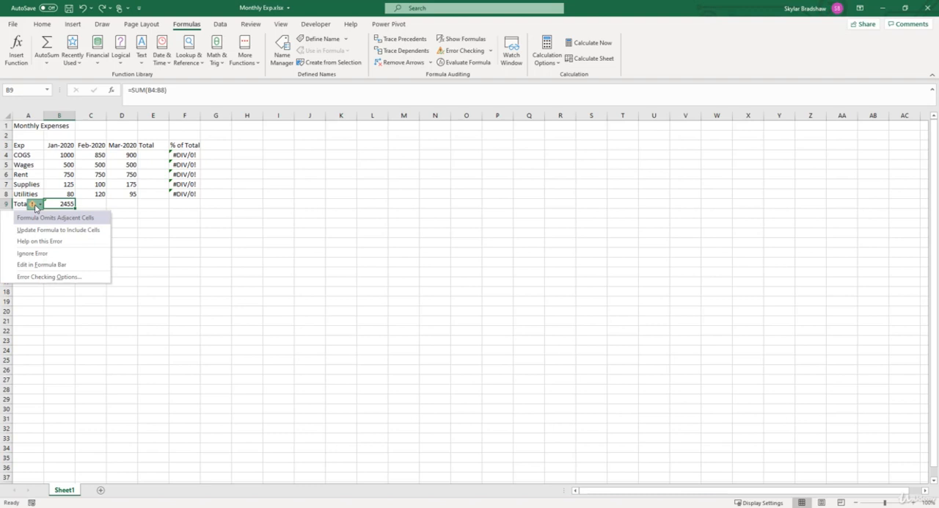
click(36, 255)
click(86, 204)
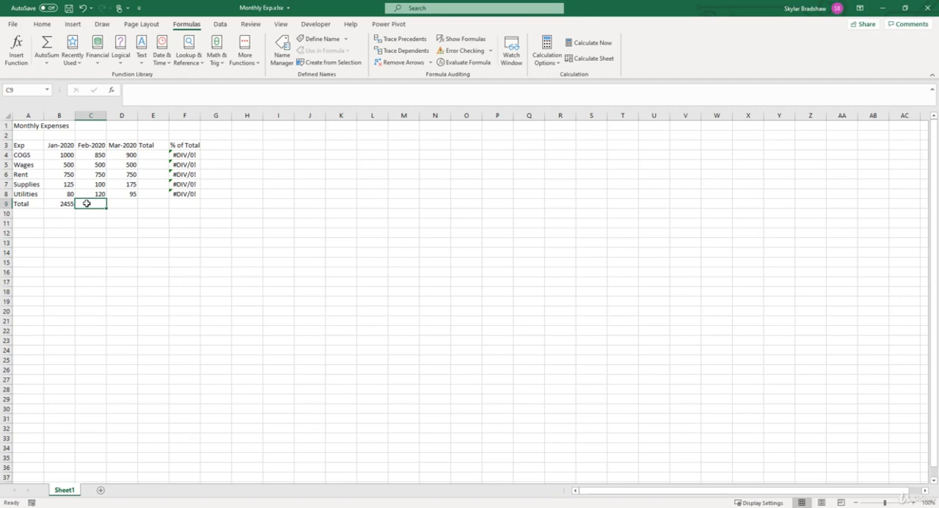
click(53, 204)
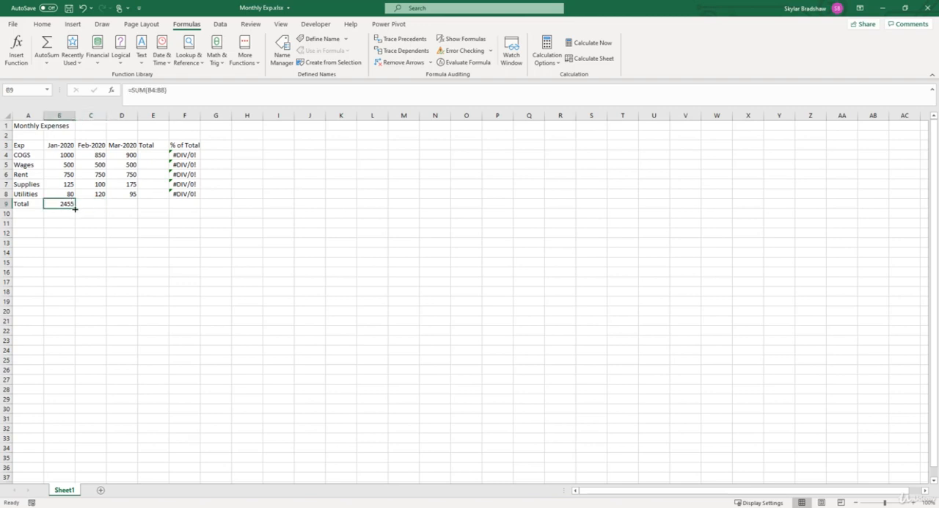
Step: Total the February expenses in C9 with a typed SUM formula, picking SUM from the suggestions and using the range C4:C8
drag(75, 209, 131, 207)
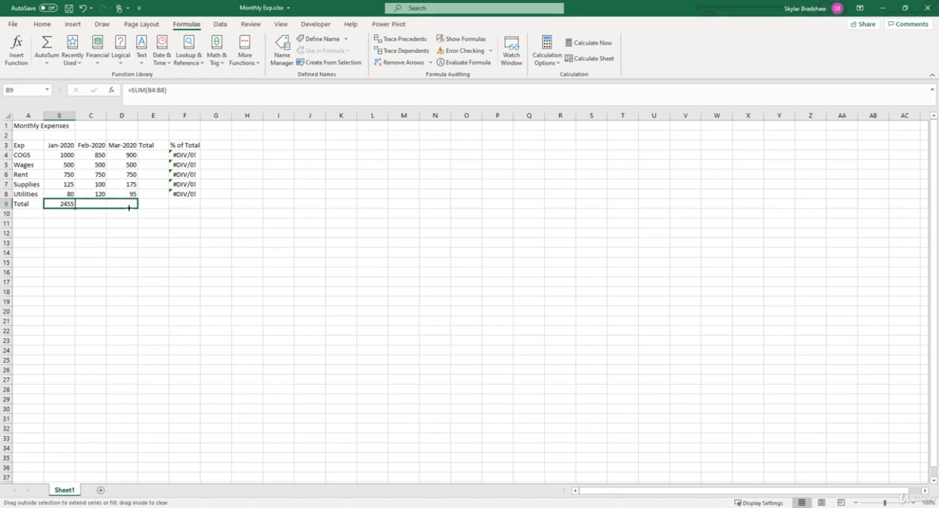
drag(129, 207, 75, 209)
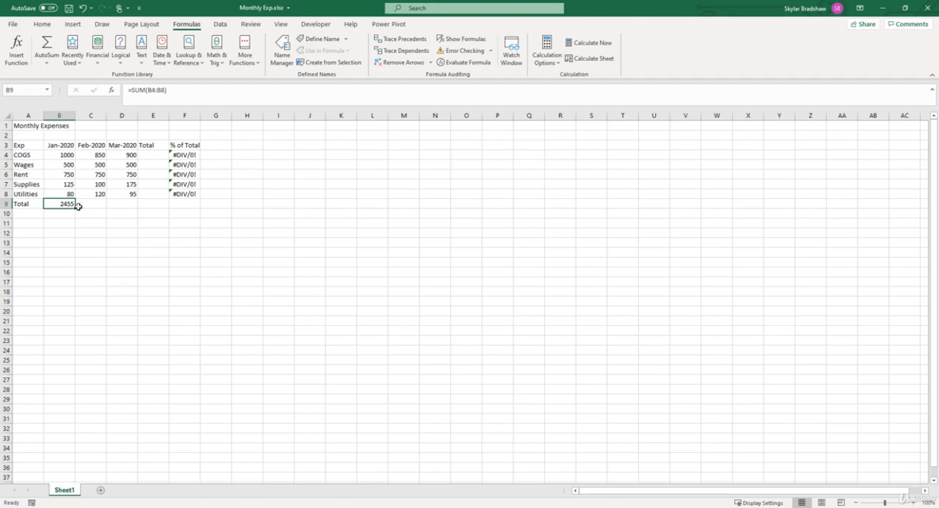
click(91, 201)
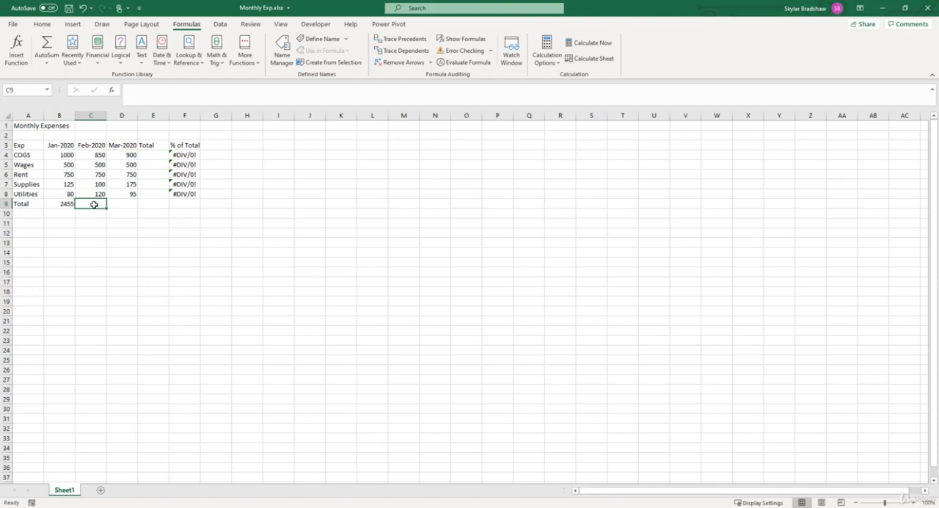
text(=)
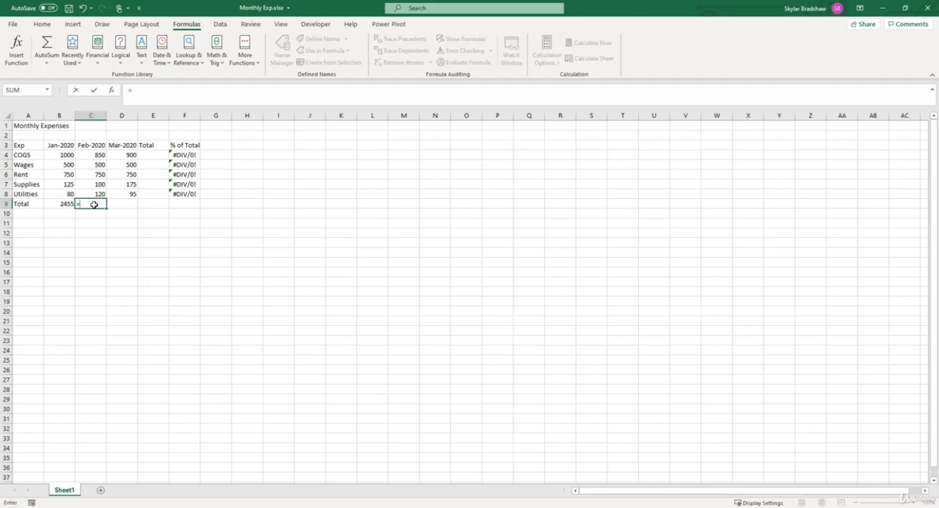
text(sum)
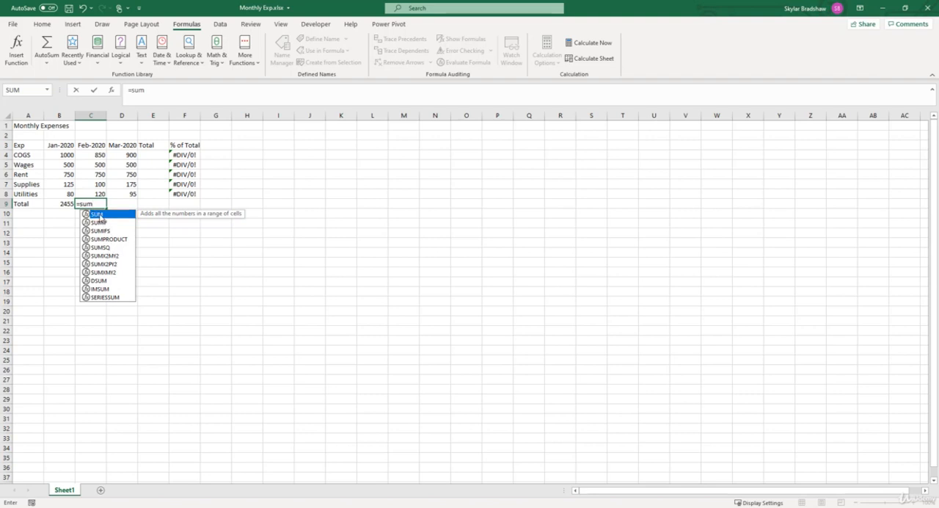
double_click(99, 214)
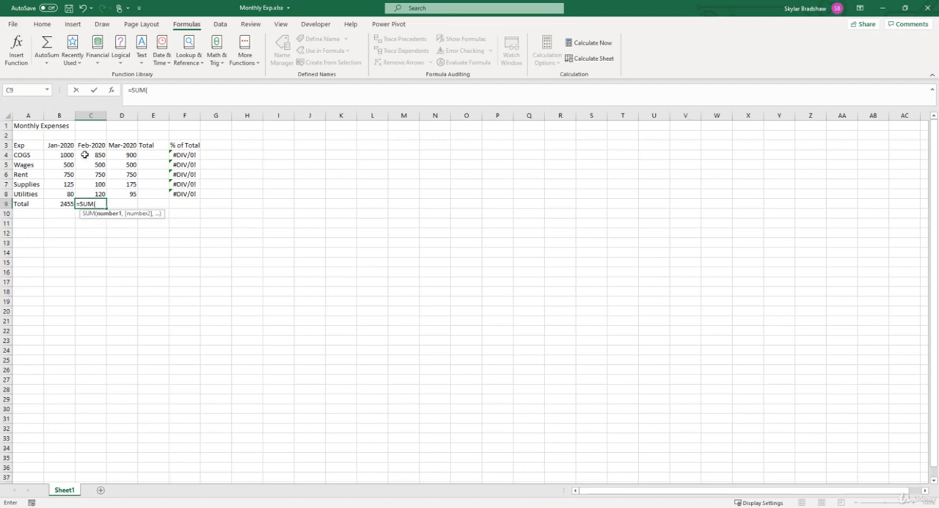
drag(86, 155, 86, 193)
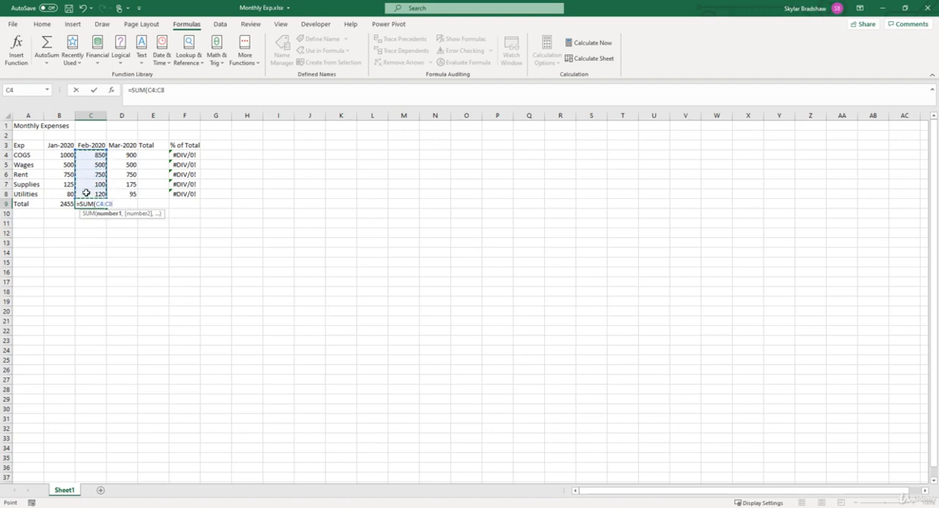
text())
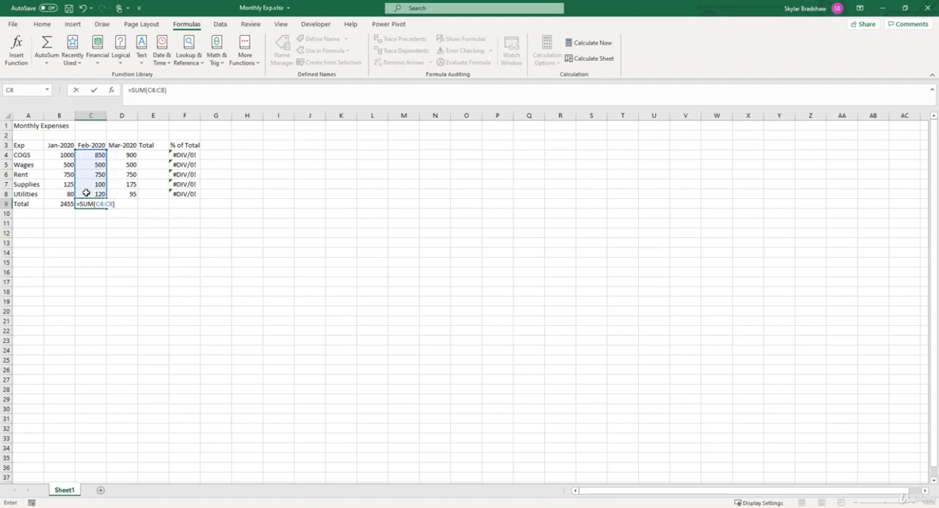
key(Return)
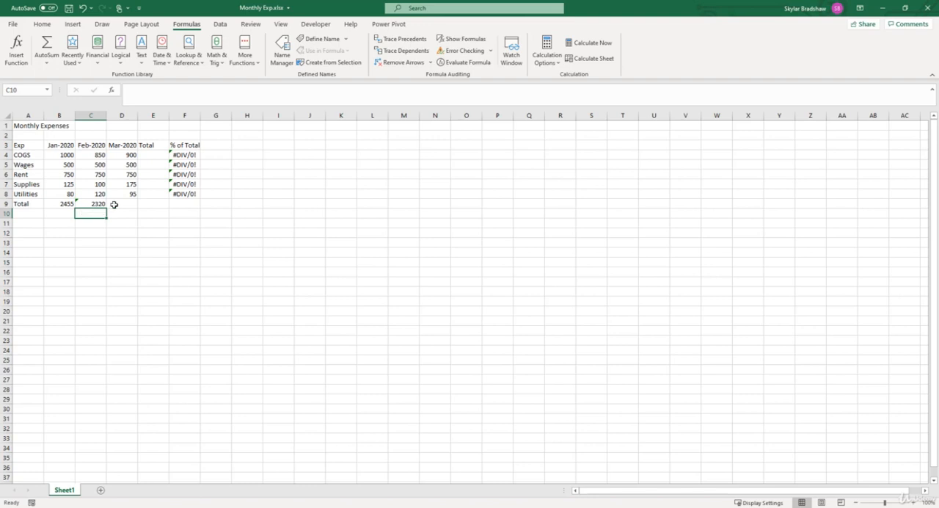
Step: Search for the SUM function and insert it in D9 with D4:D8 as Number1 to total the March expenses
click(115, 205)
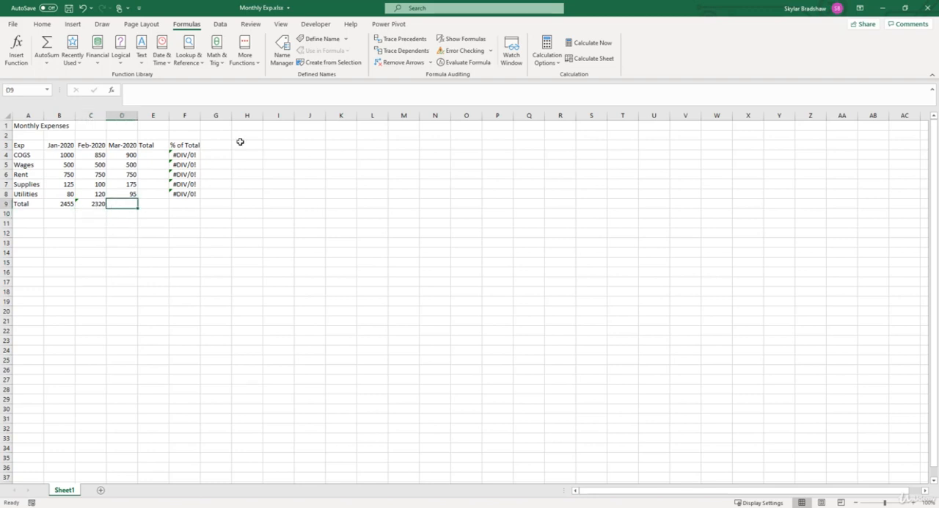
click(444, 10)
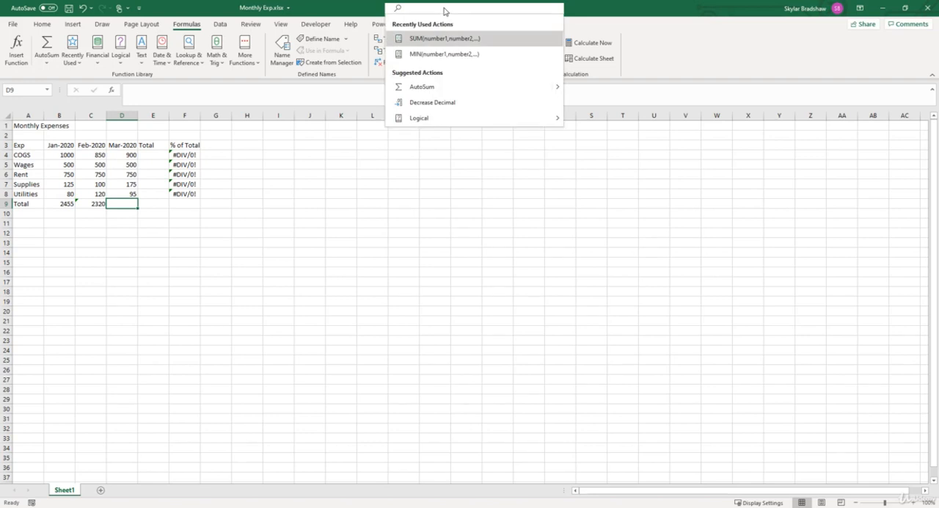
text(sum)
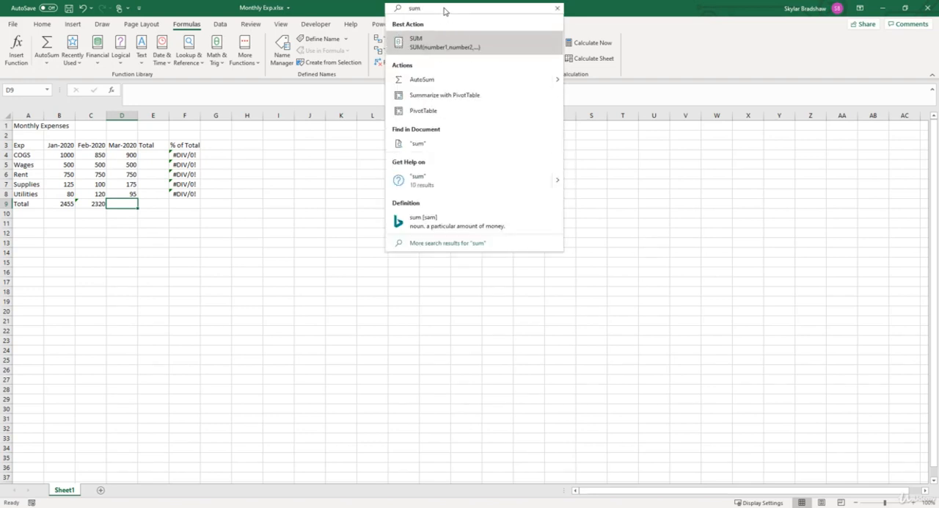
click(432, 44)
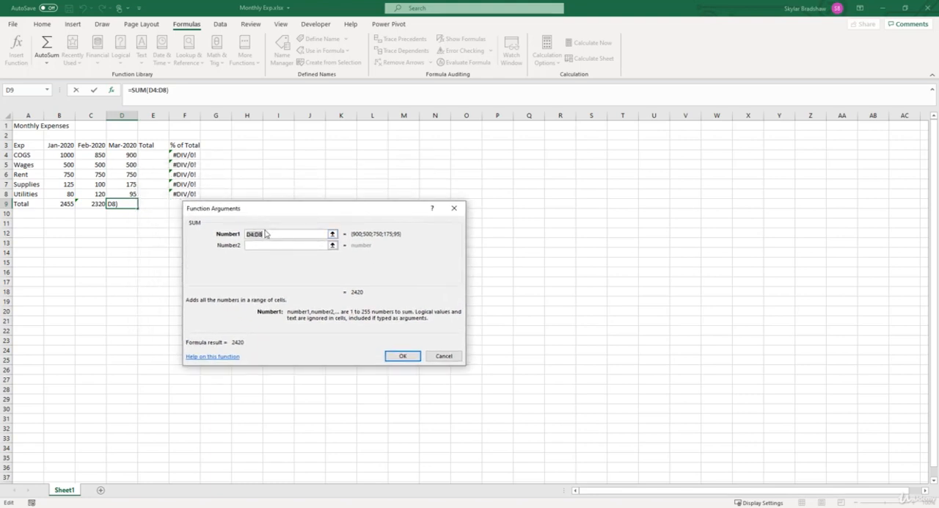
drag(119, 154, 118, 189)
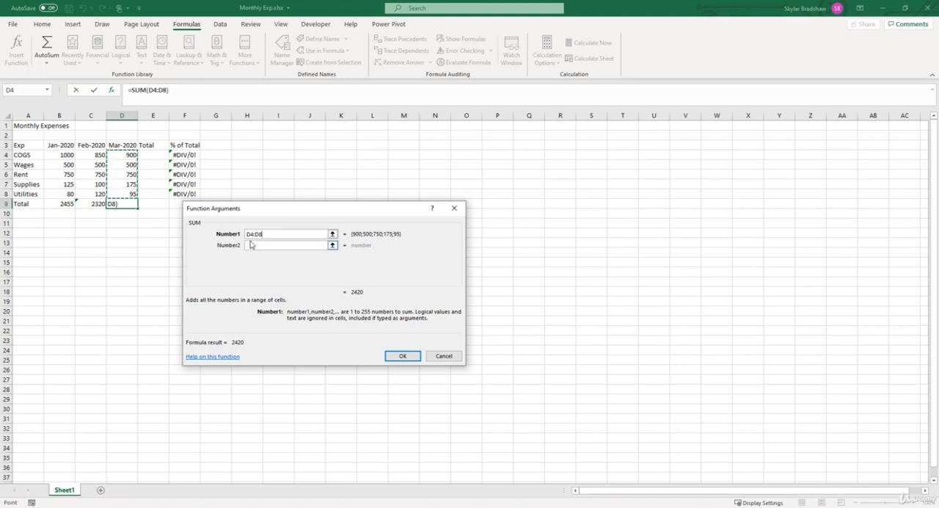
click(401, 356)
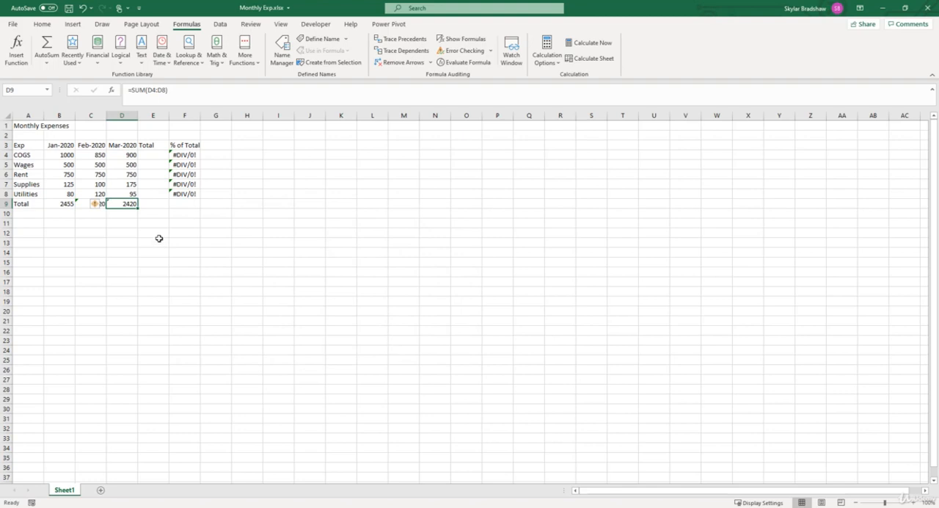
click(131, 215)
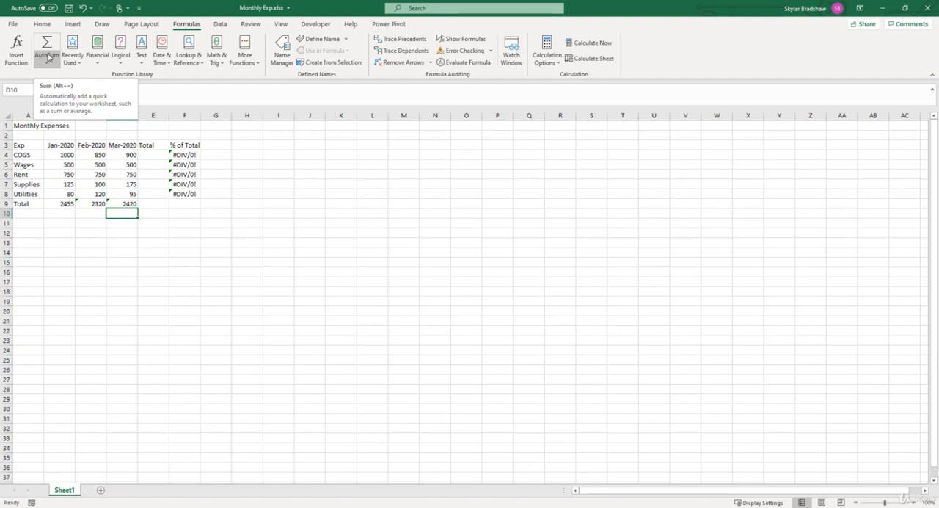
Step: Use AutoSum to total the COGS row in E4 and the Wages row in E5 across the three months
click(149, 156)
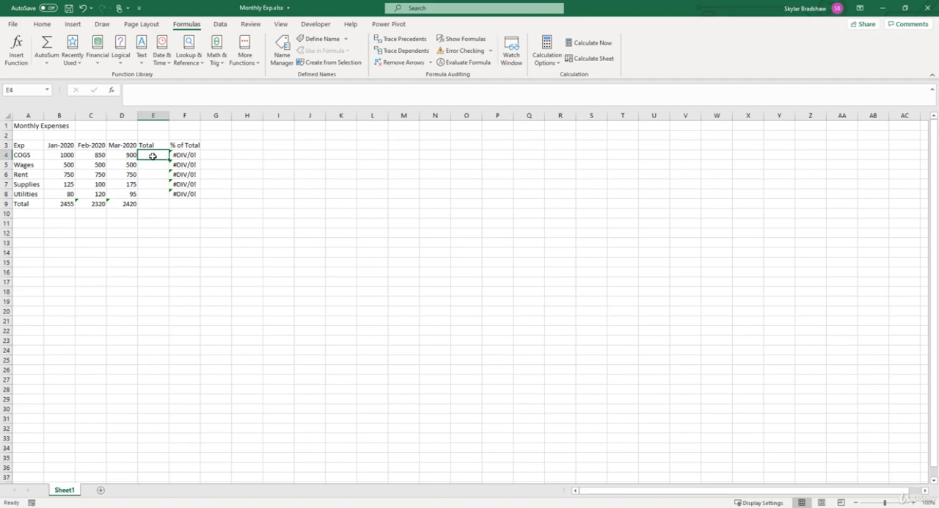
click(47, 48)
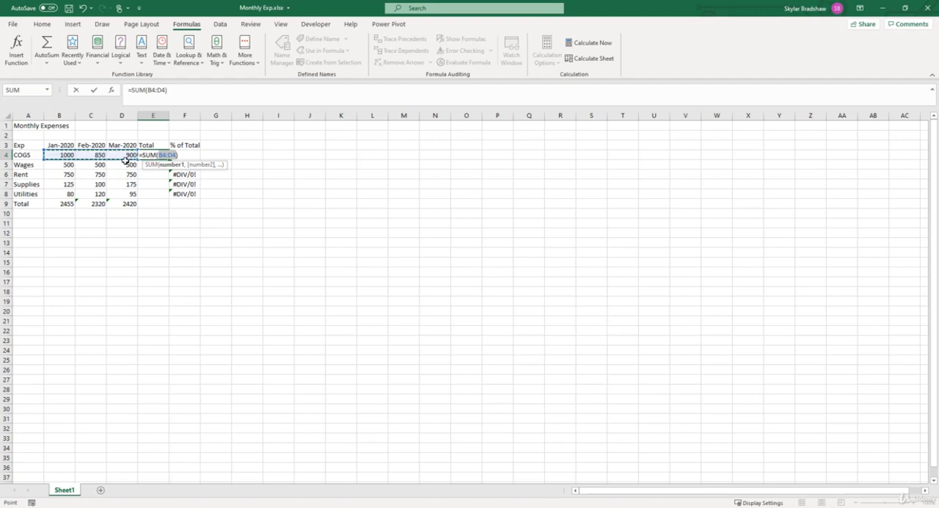
key(Return)
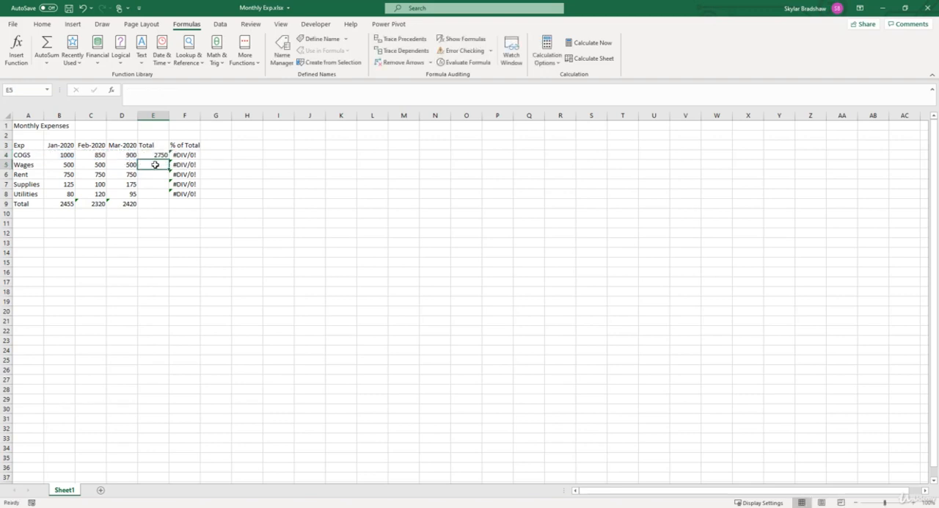
click(46, 46)
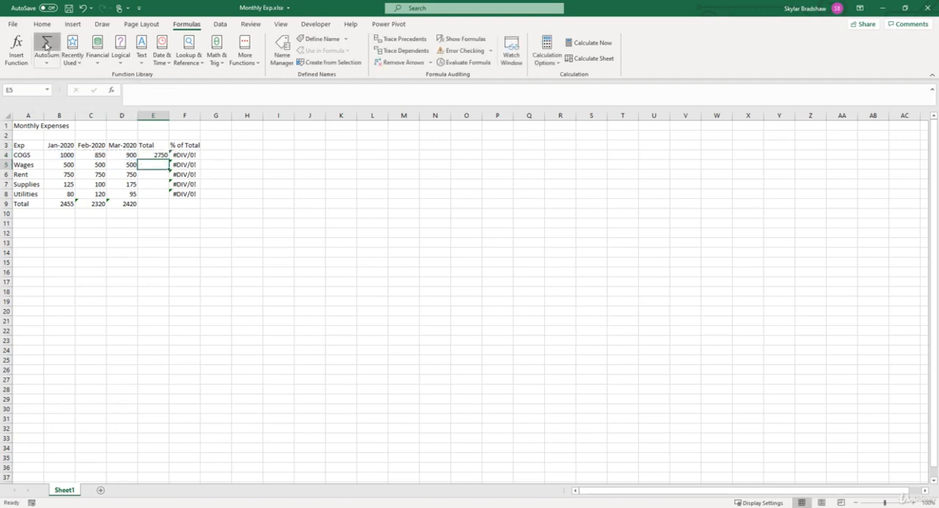
key(Return)
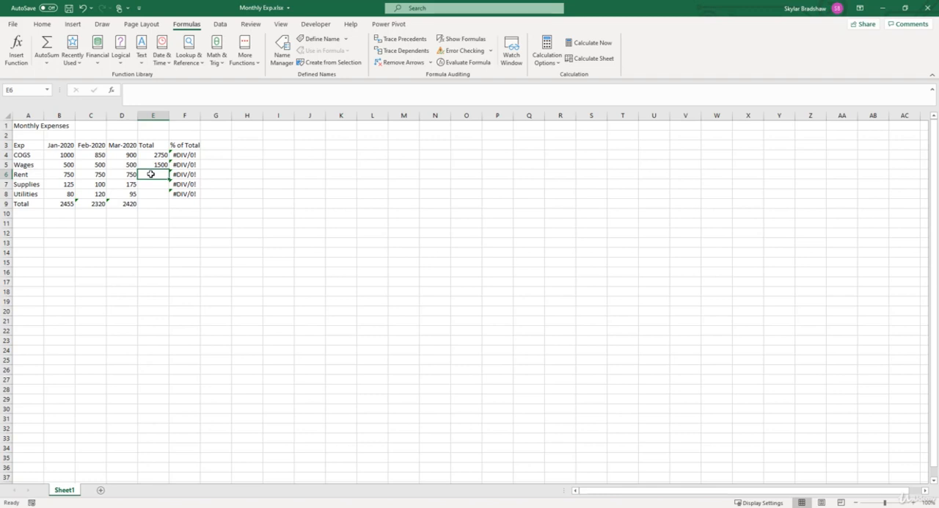
Step: Insert an AutoSum in E6 for the Rent row, replacing the suggested range with B6:D6
click(49, 46)
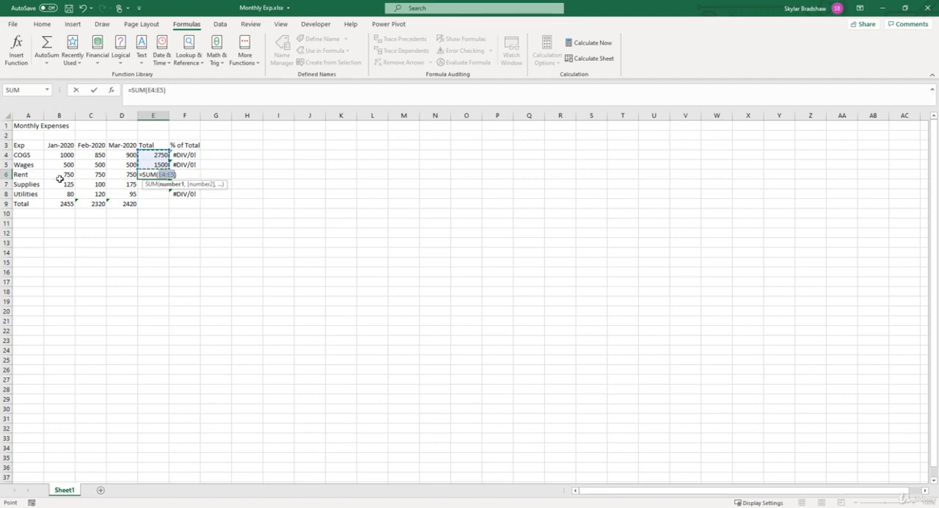
drag(58, 175, 115, 173)
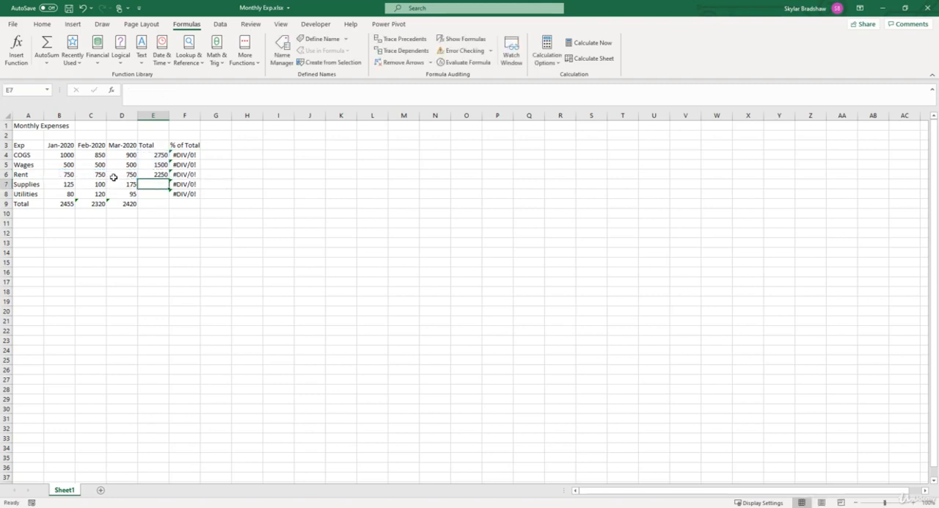
key(Return)
Step: Fill the Rent total formula from E6 down through E9 and save the workbook
click(159, 175)
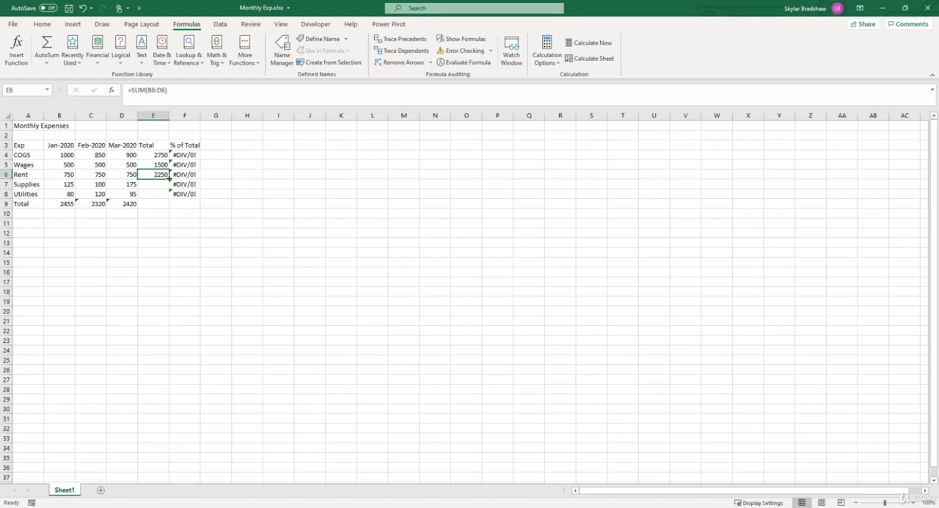
drag(169, 178, 170, 206)
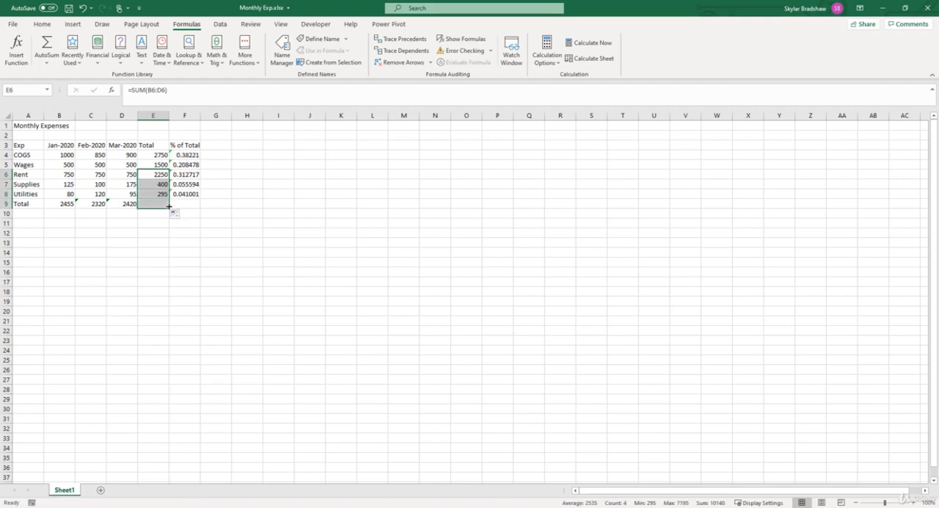
click(198, 242)
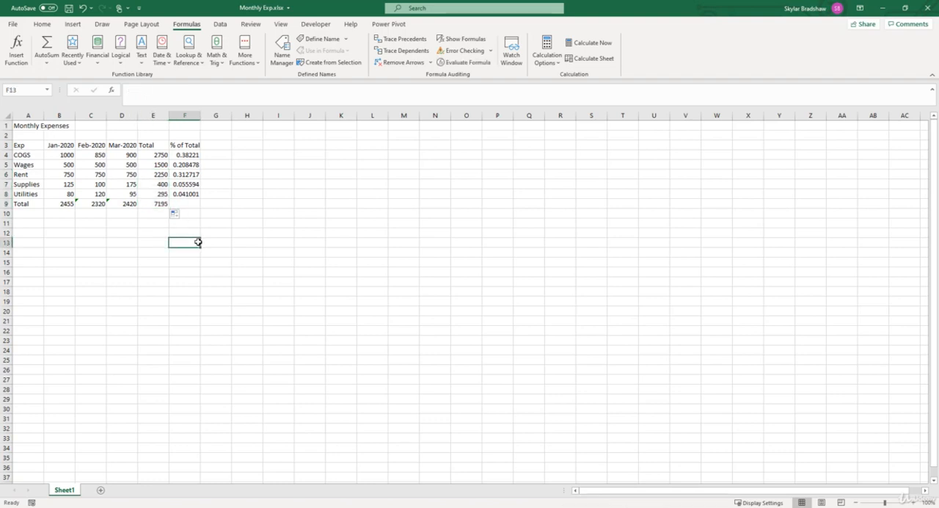
key(ctrl+s)
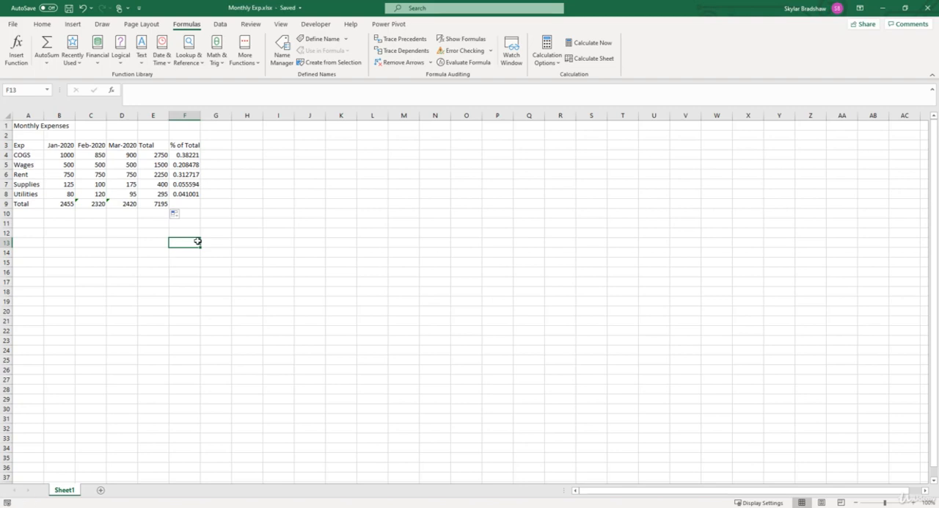